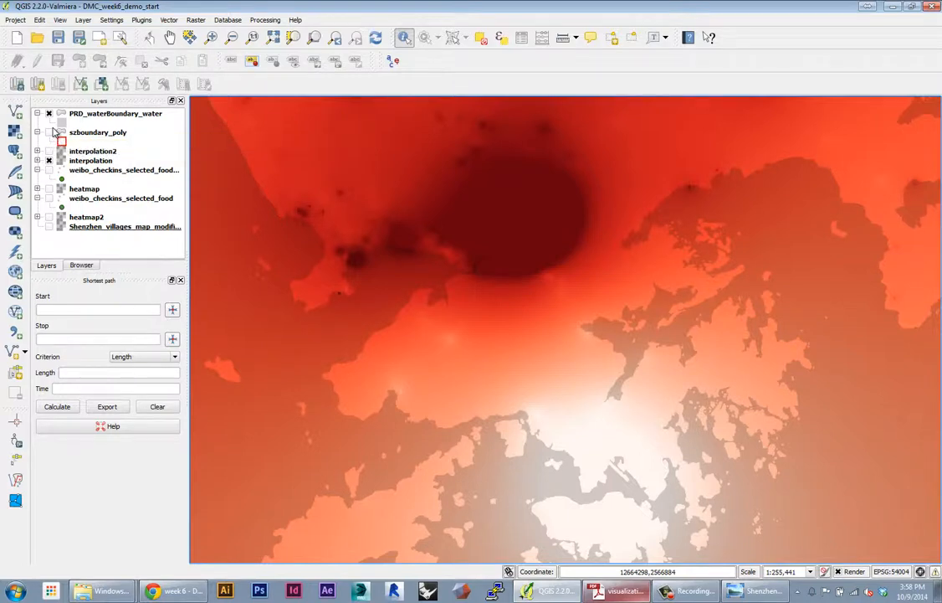
left_click(194, 20)
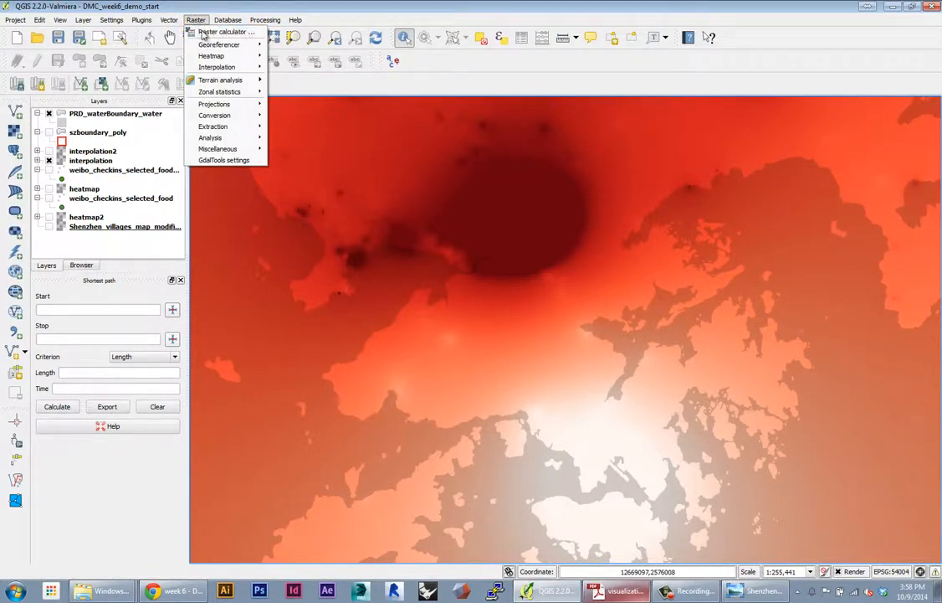
mouse_move(215, 129)
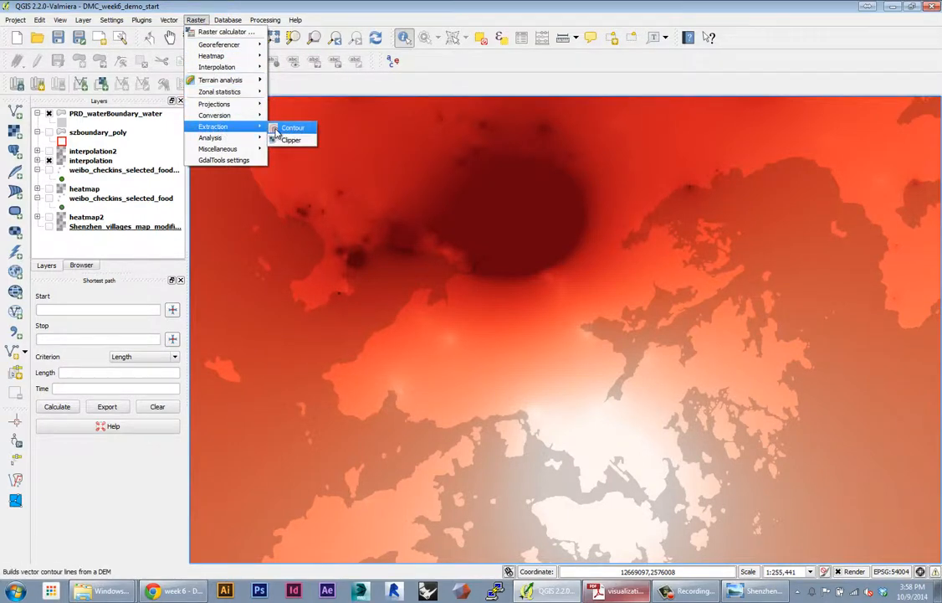
left_click(276, 131)
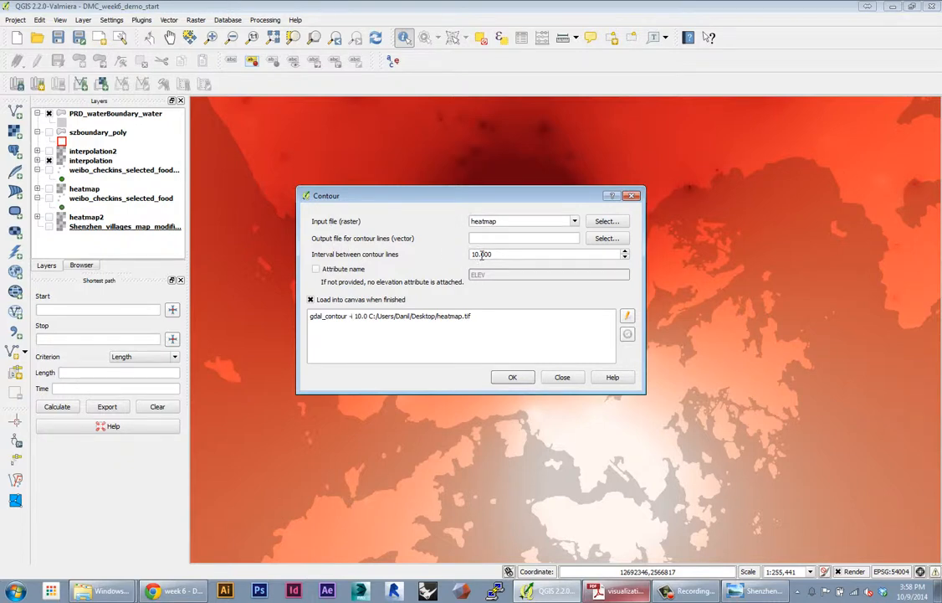
left_click(563, 377)
Expand the interpolation layer's legend and examine the range of its class values
scroll(509, 312, "up", 3)
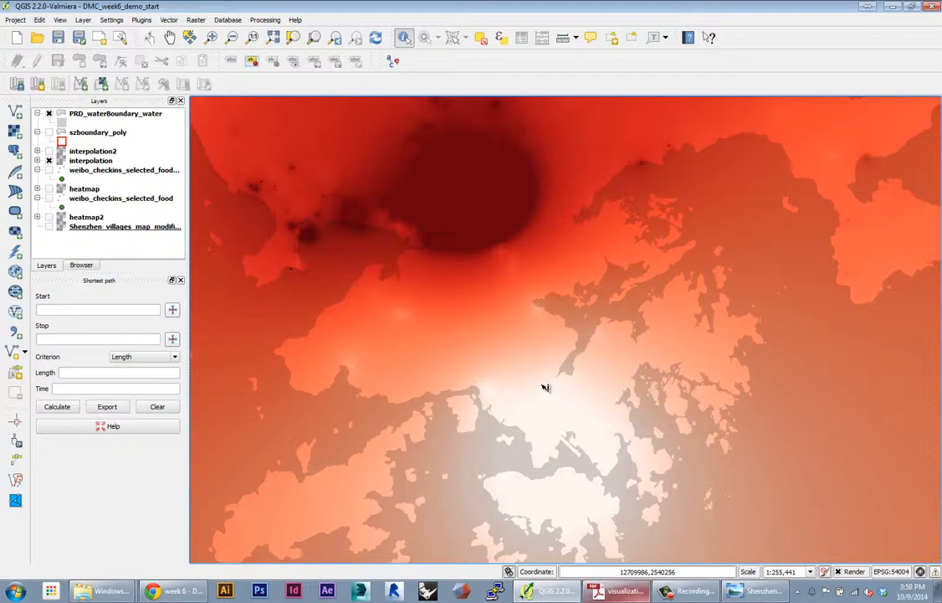
scroll(545, 387, "up", 2)
left_click(37, 160)
scroll(92, 167, "up", 1)
left_click(84, 132)
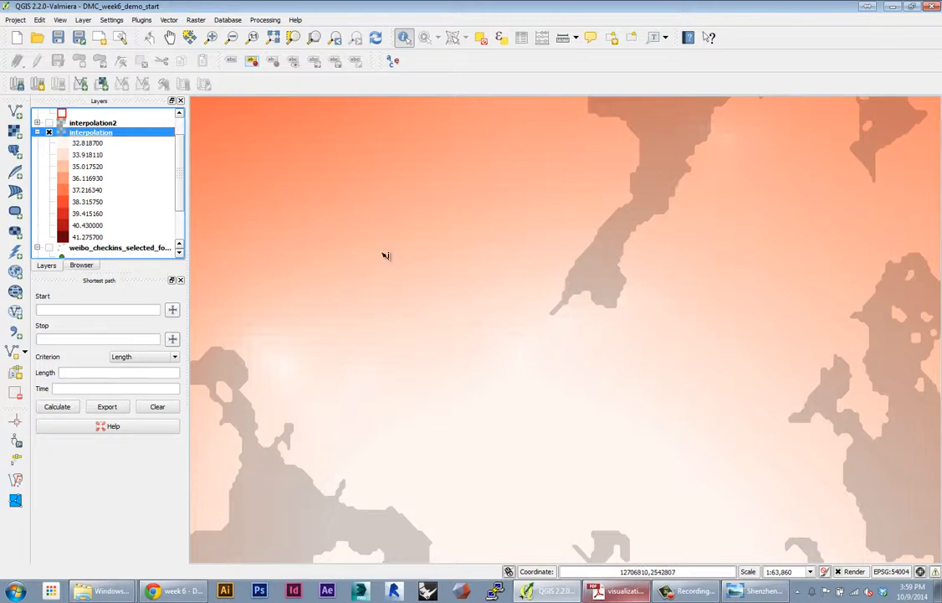
Start a raster contour extraction with the interpolation layer as the input raster
left_click(155, 23)
mouse_move(230, 92)
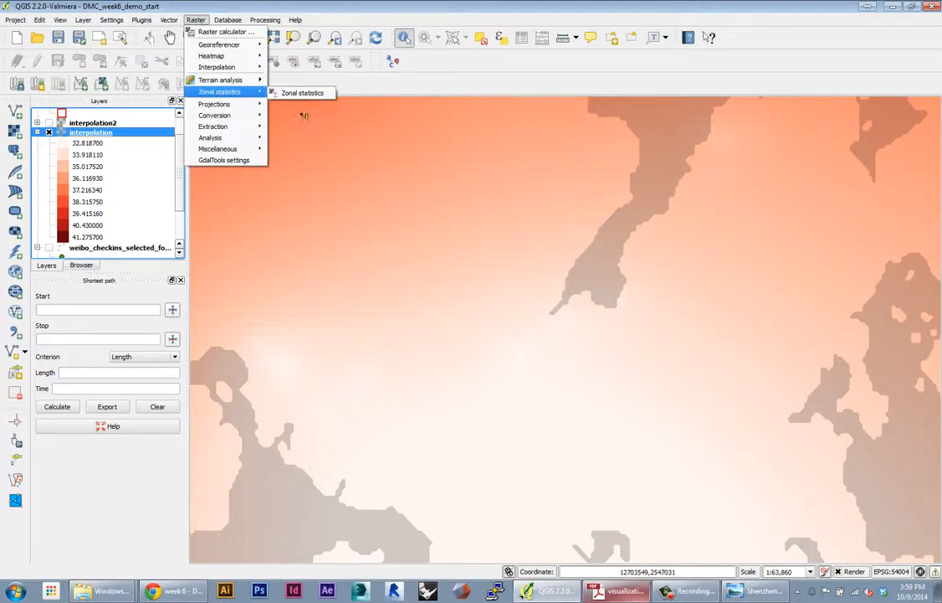
mouse_move(227, 126)
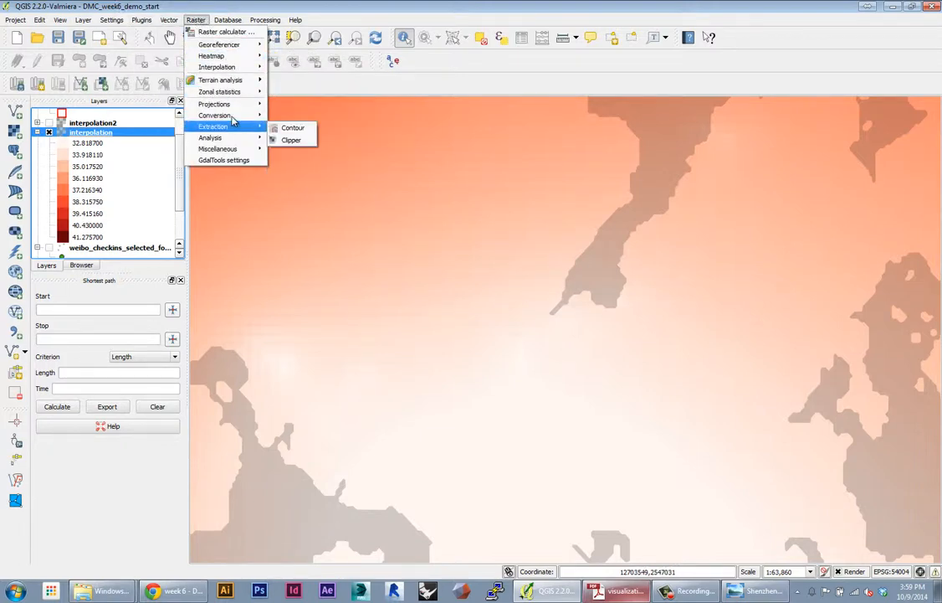
left_click(288, 127)
left_click(574, 221)
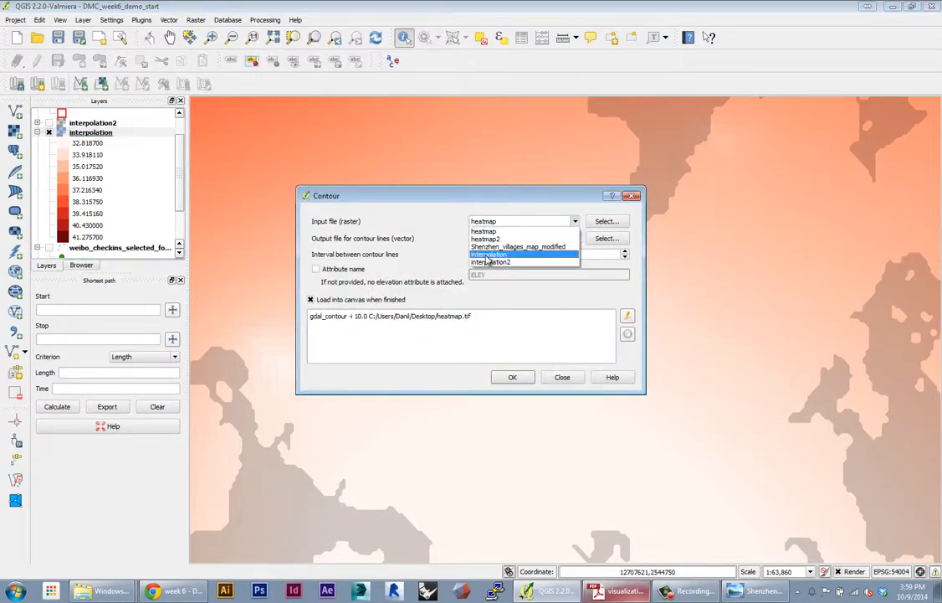
left_click(487, 254)
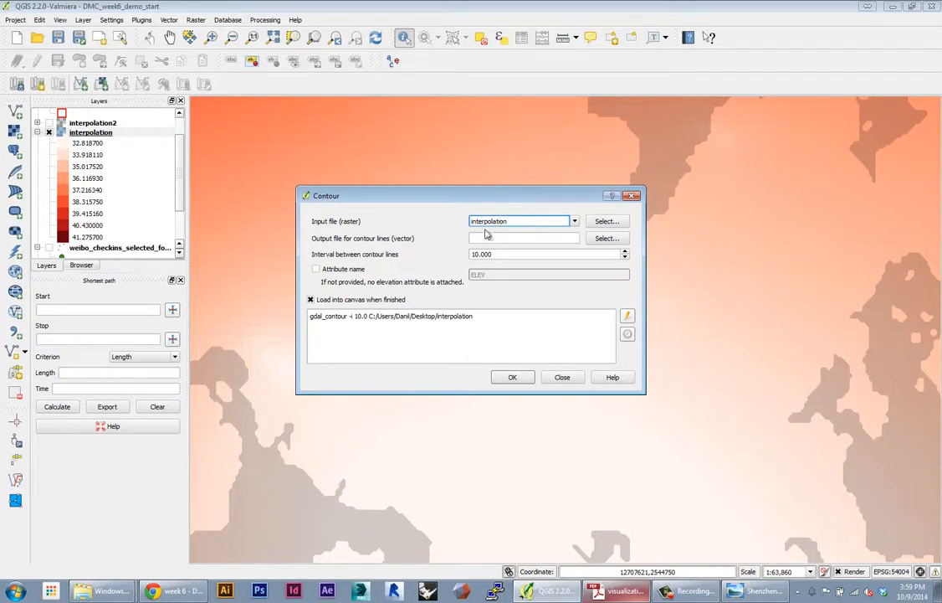
Set the contour output to a shapefile named contours_interpoloation in the Desktop folder
left_click(609, 238)
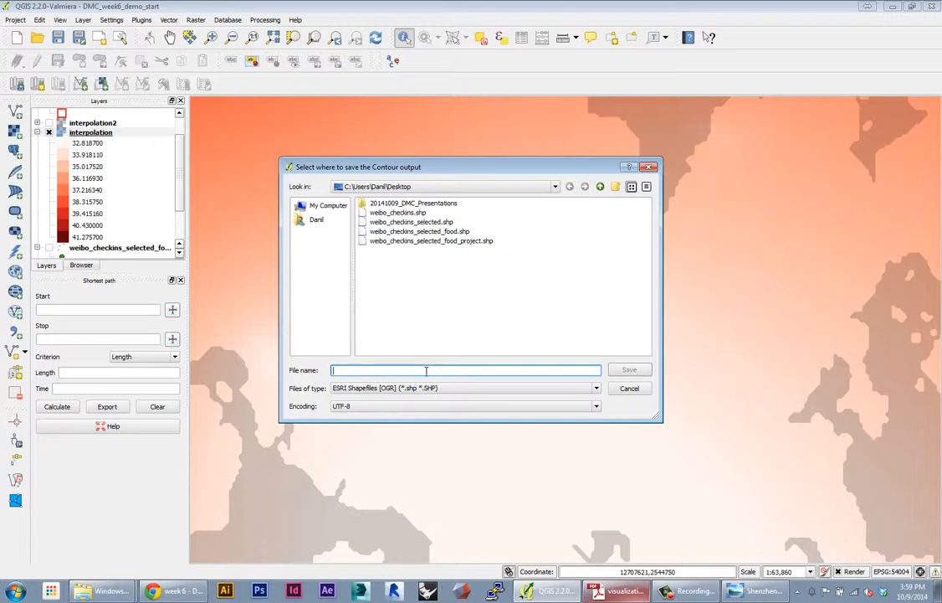
type("contours_interpoloation")
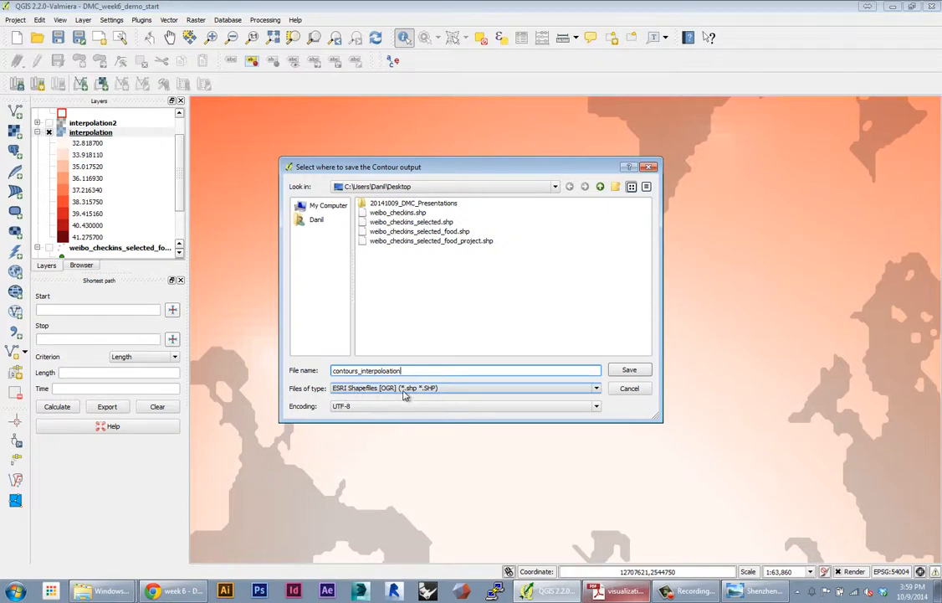
left_click(629, 369)
Set the interval between contour lines to 0.5, generate the contours and close the Contour dialog
left_click_drag(502, 254, 437, 249)
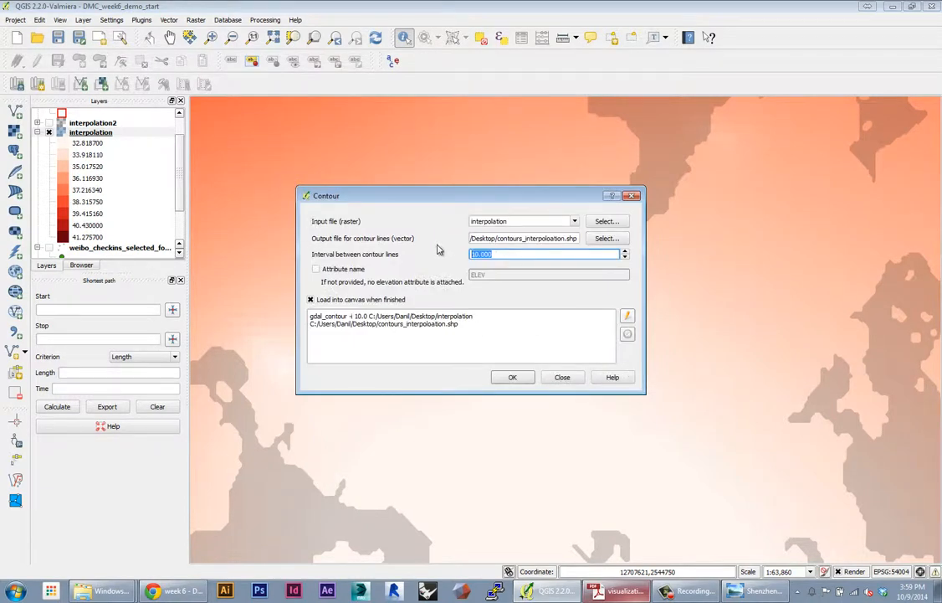
type(".5")
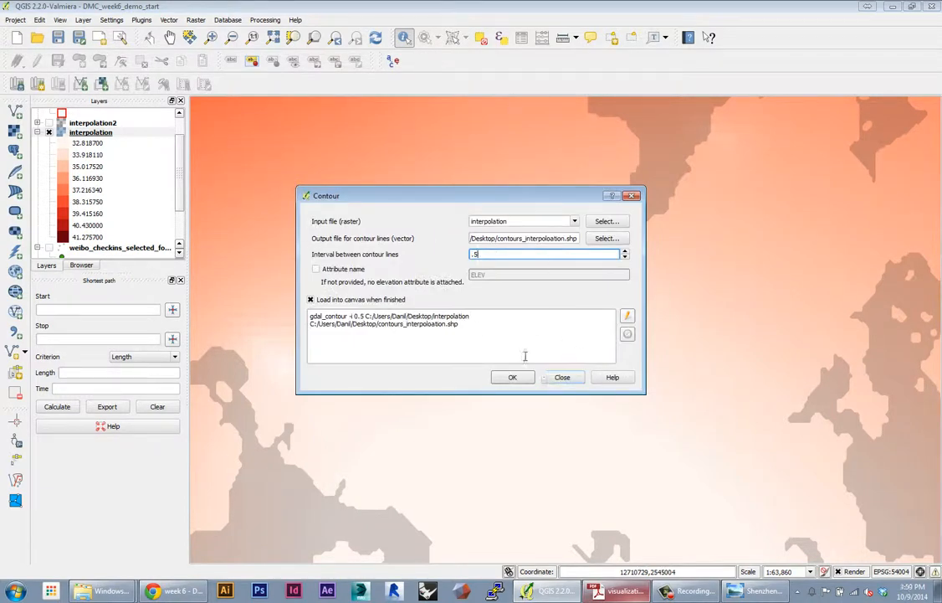
left_click(512, 376)
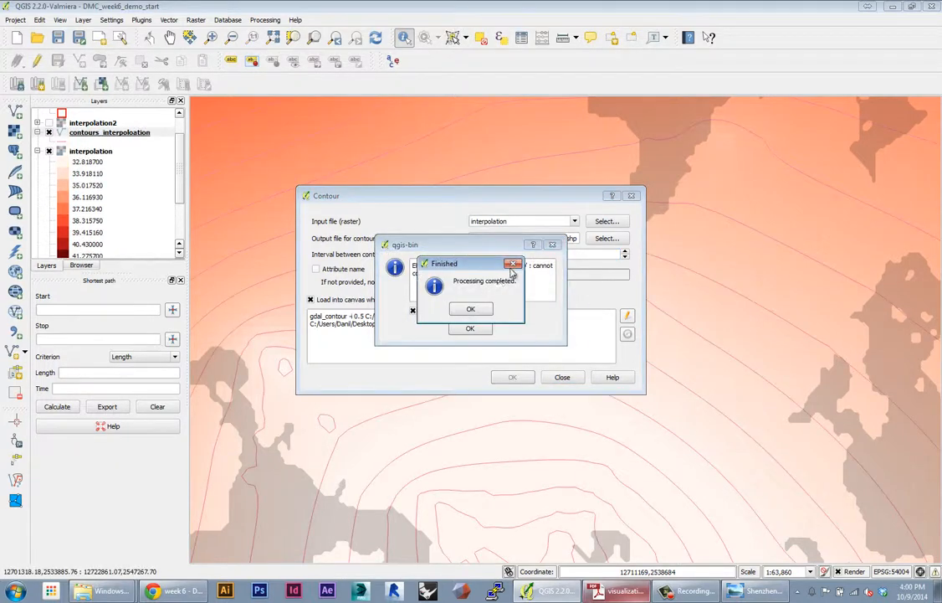
left_click(456, 233)
left_click(553, 245)
left_click(631, 195)
Hide the interpolation raster and inspect the contour lines on their own across the map
scroll(604, 251, "down", 4)
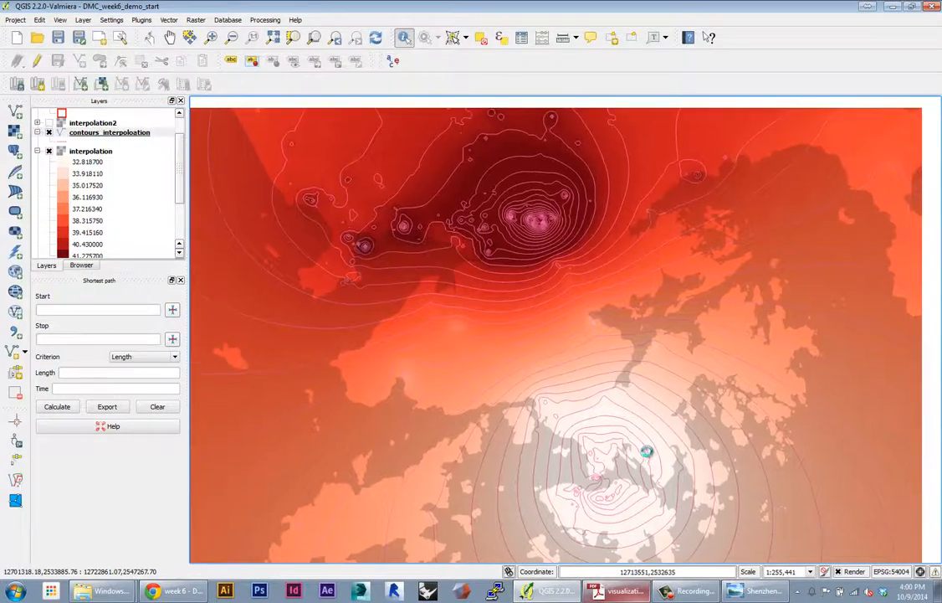
scroll(502, 263, "up", 2)
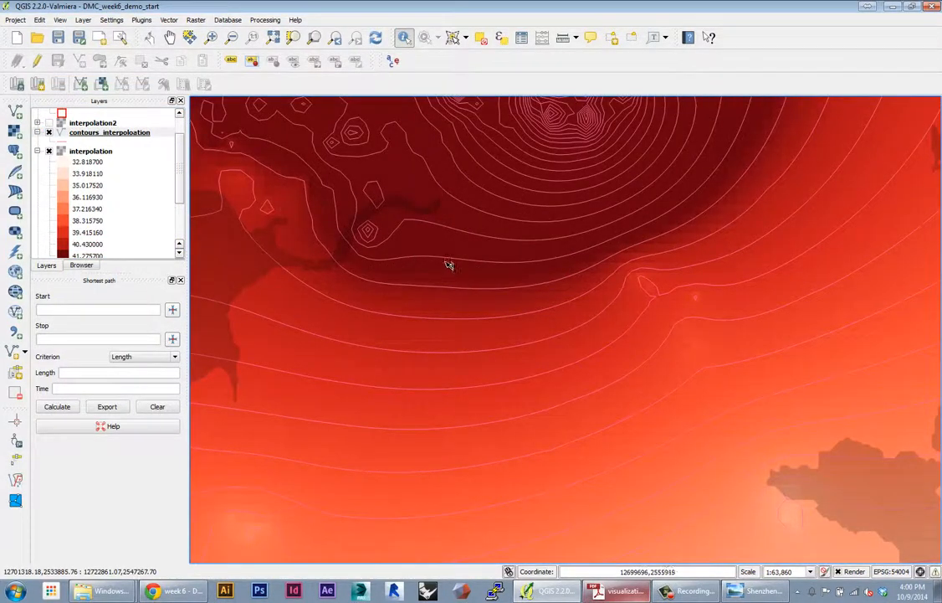
left_click(49, 151)
left_click(108, 132)
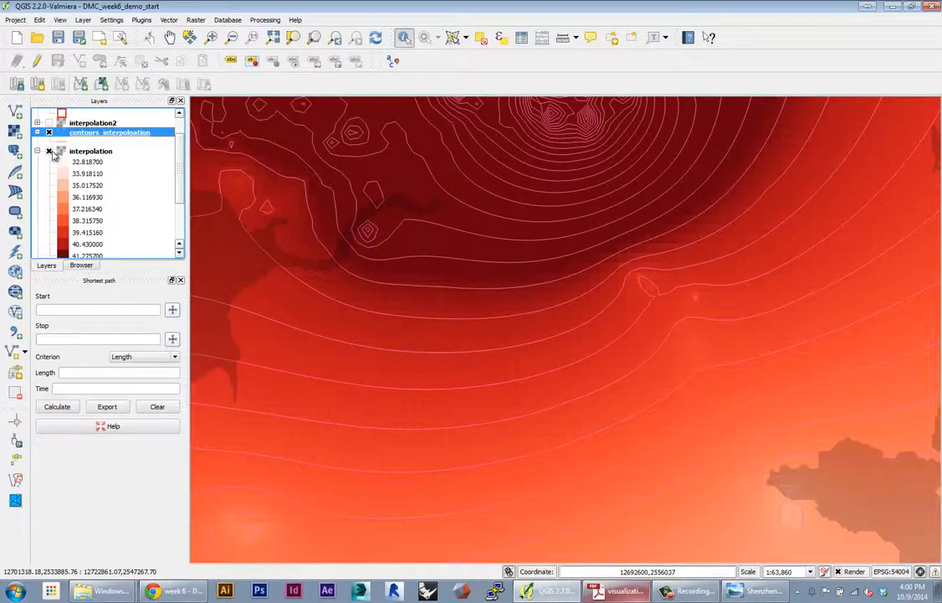
scroll(551, 318, "down", 3)
scroll(552, 335, "up", 2)
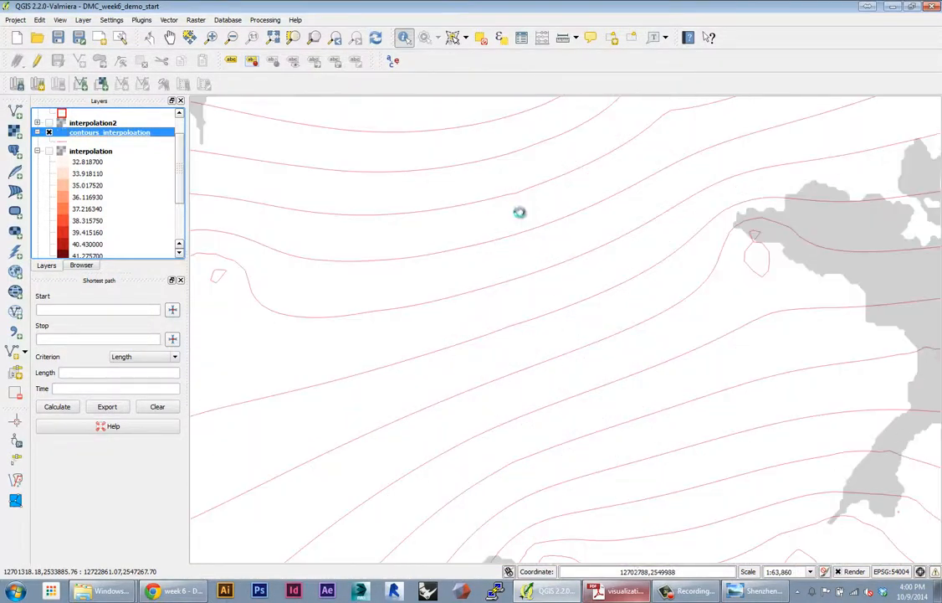
scroll(469, 228, "up", 1)
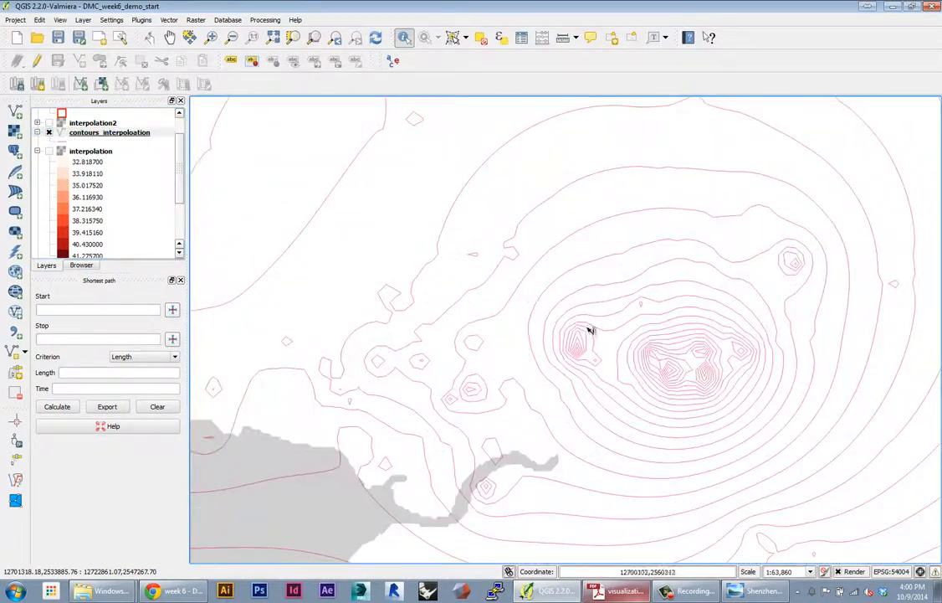
scroll(461, 334, "down", 3)
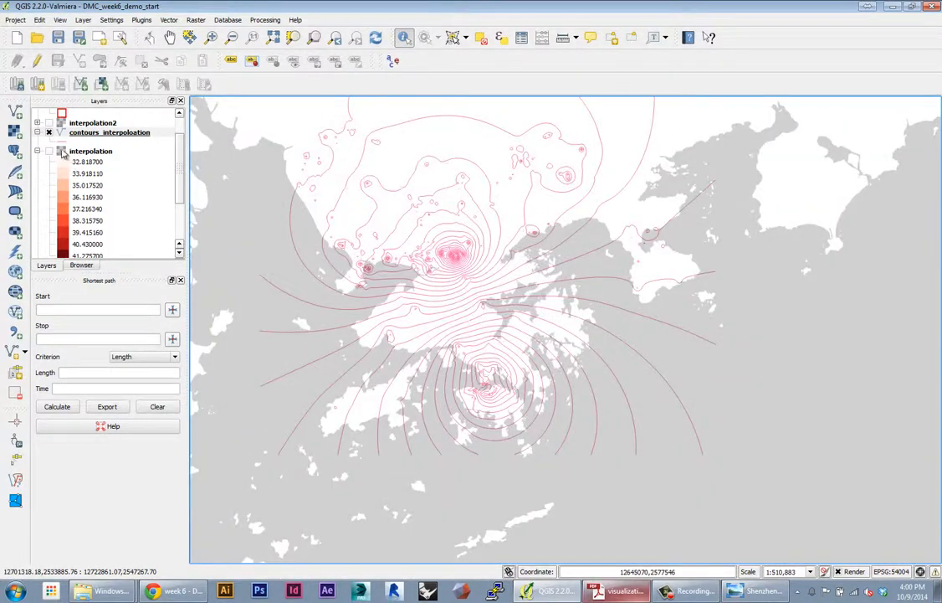
Hide the contours_interpoloation layer and collapse the interpolation layer's legend
left_click(49, 133)
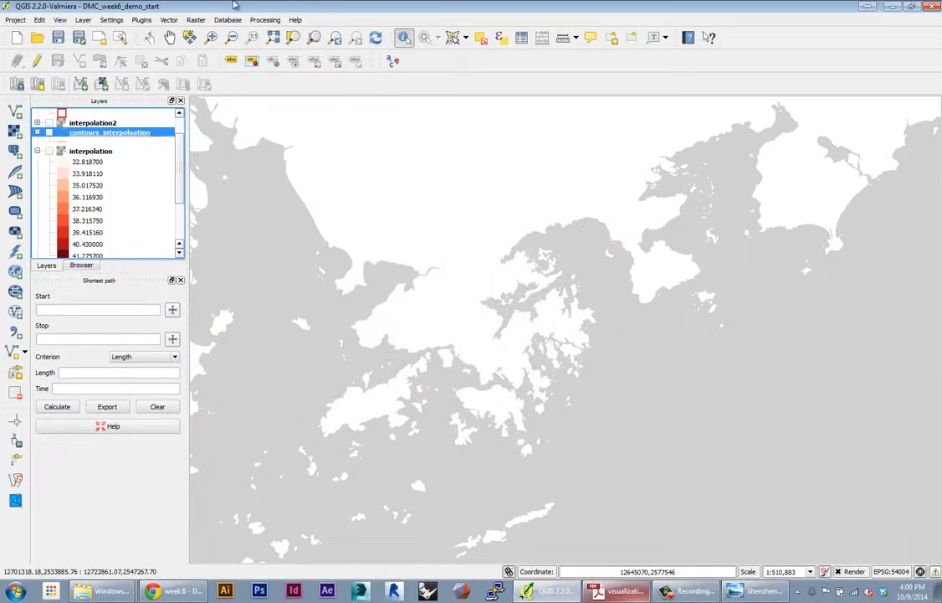
left_click(195, 19)
mouse_move(216, 116)
left_click(40, 139)
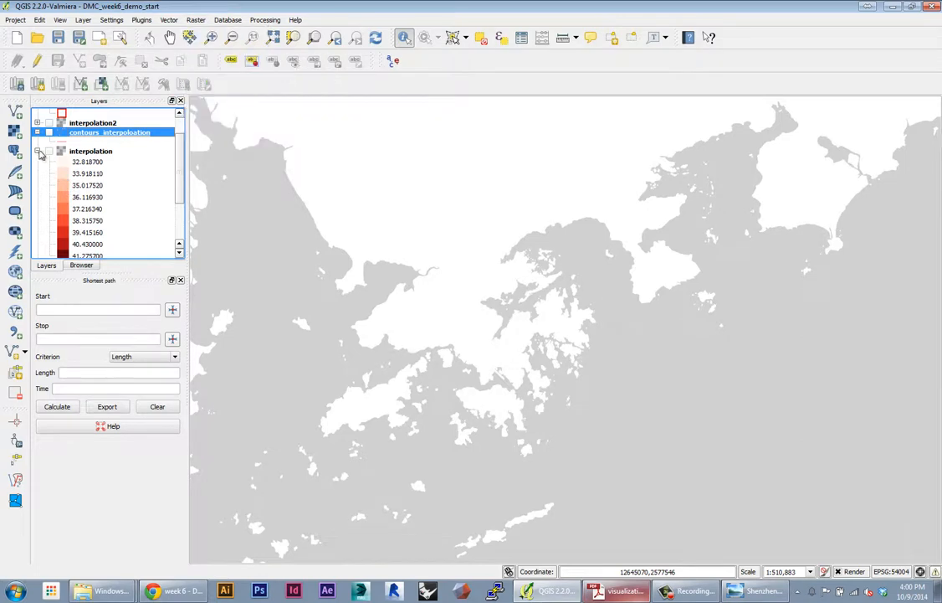
scroll(40, 154, "up", 2)
left_click(38, 208)
left_click(37, 207)
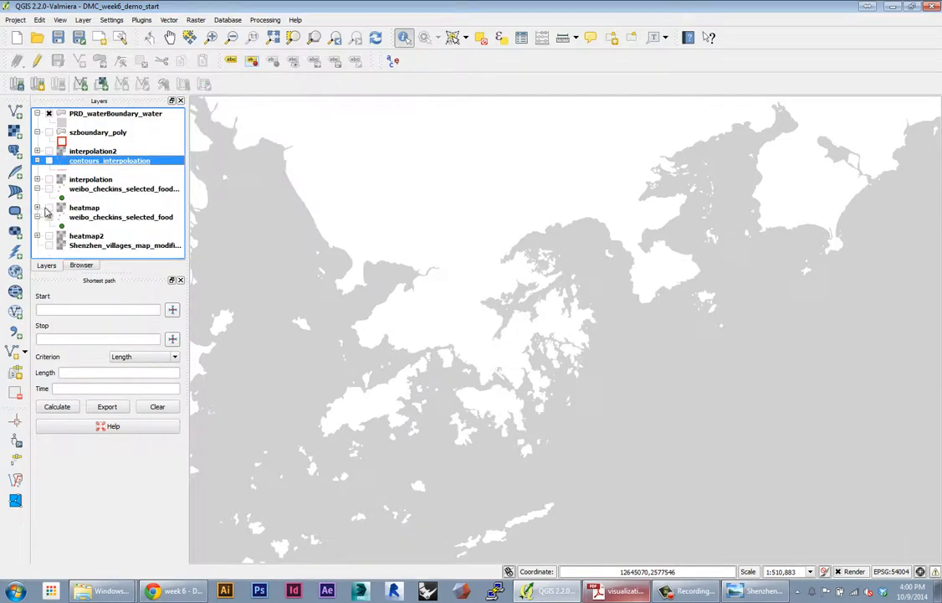
Show the heatmap2 layer on the map, leaving the heatmap layer hidden
left_click(49, 208)
left_click(48, 208)
left_click(48, 235)
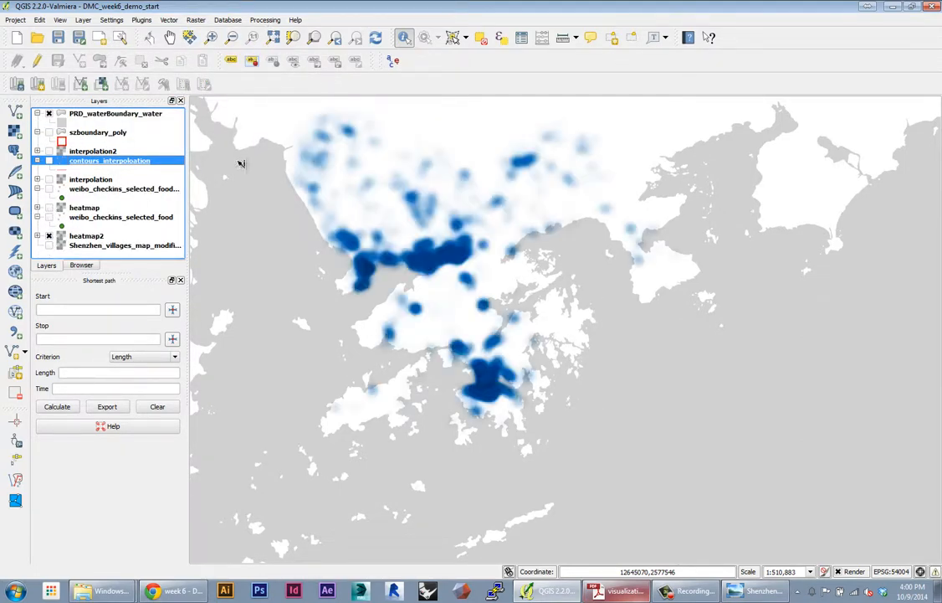
left_click(196, 20)
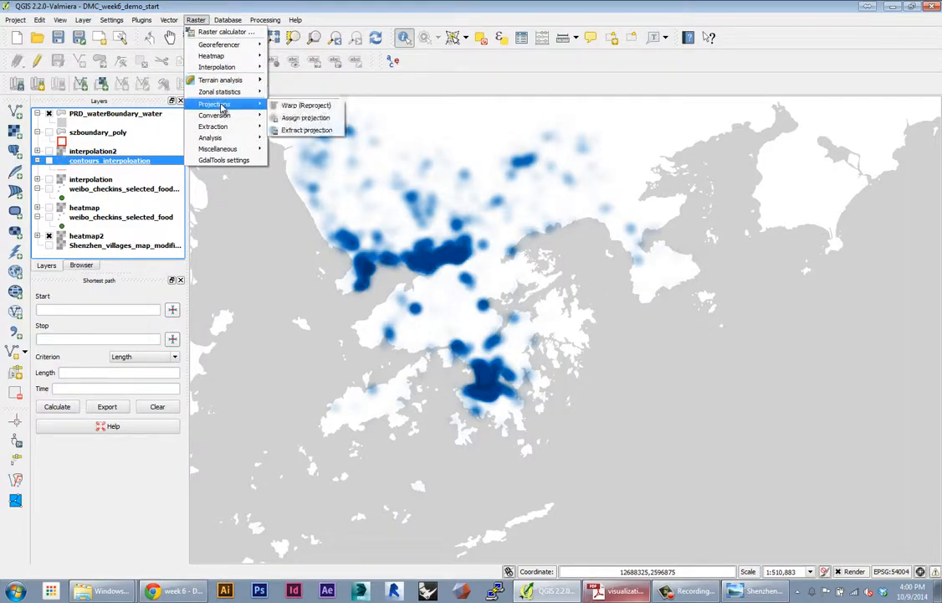
mouse_move(237, 129)
left_click(292, 127)
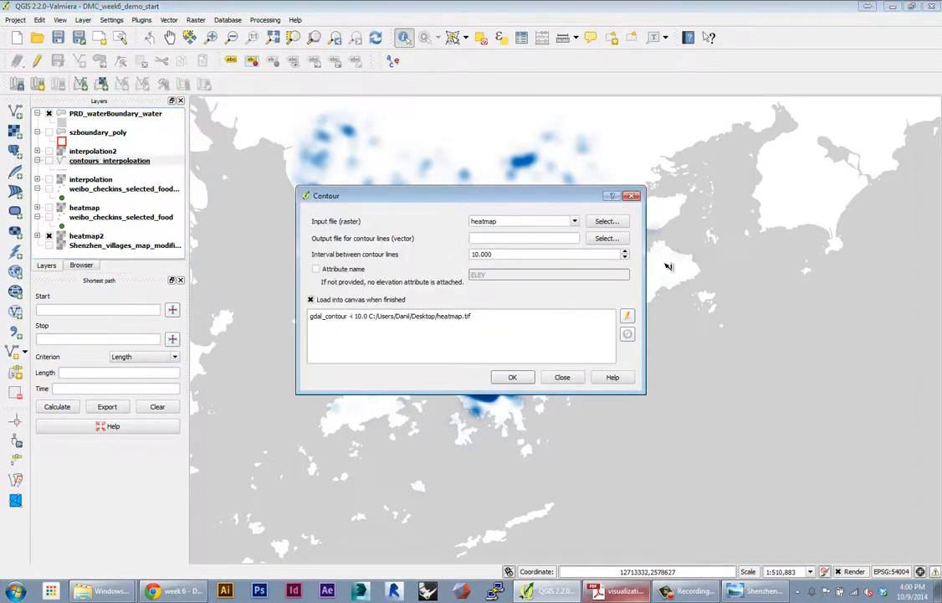
left_click(575, 222)
left_click(578, 229)
left_click(562, 379)
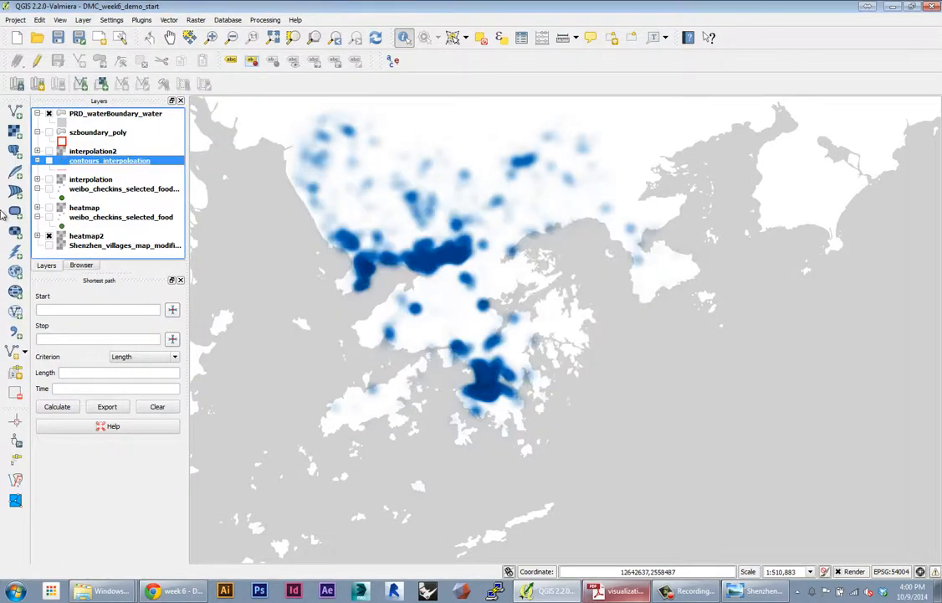
Expand heatmap2's legend to check its value range, and start a contour extraction with heatmap2 as the input raster
left_click(38, 235)
scroll(80, 234, "down", 2)
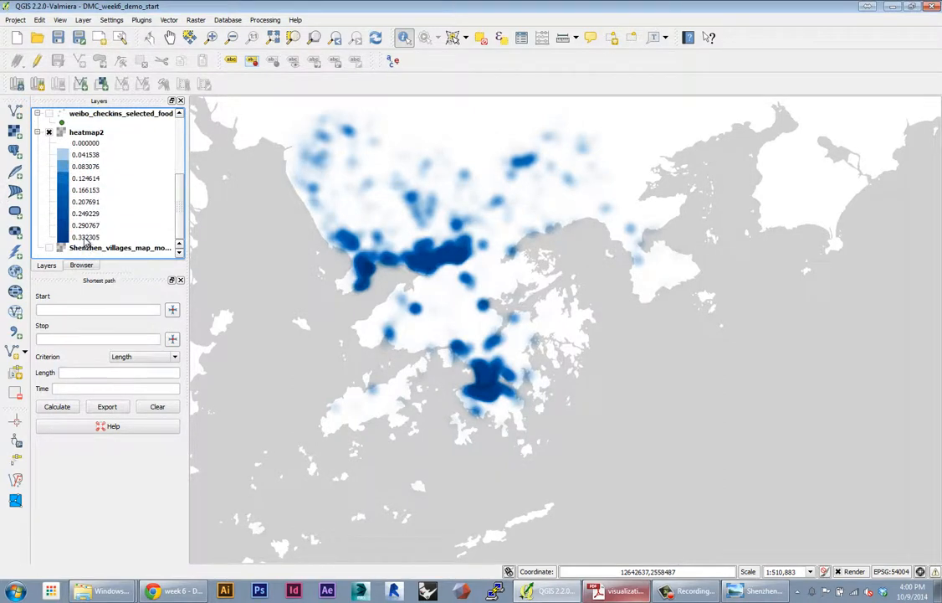
left_click(198, 20)
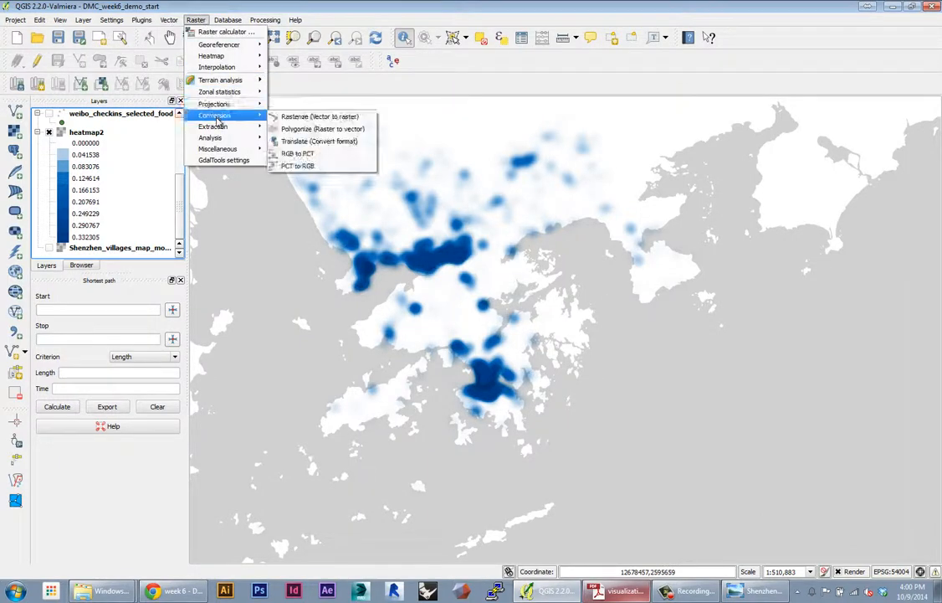
mouse_move(243, 125)
left_click(286, 125)
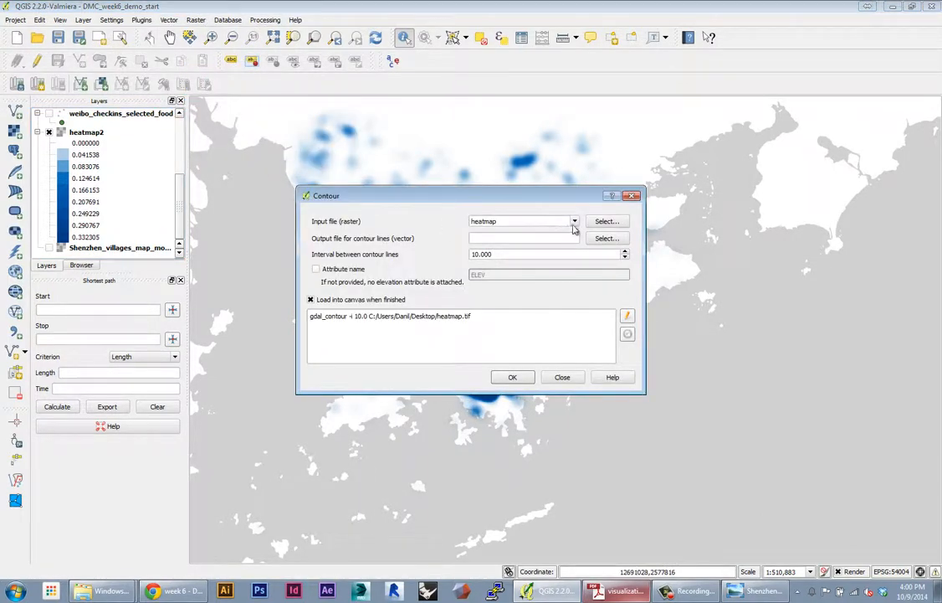
left_click(575, 222)
left_click(494, 237)
left_click_drag(518, 195, 749, 252)
Set the contour output to contours_heatmap.shp on the Desktop, adapting the name of the existing contours_interpoloation shapefile
left_click(836, 294)
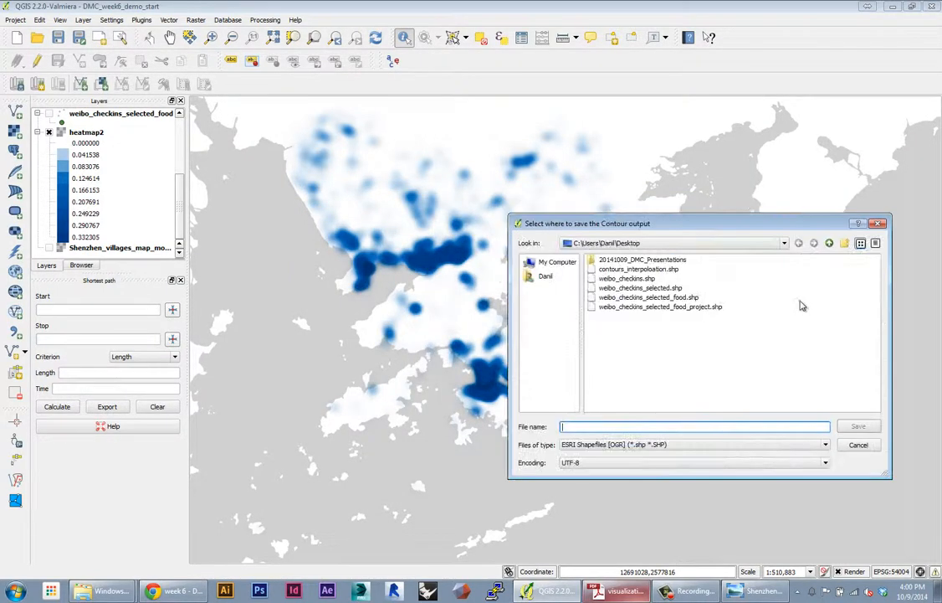
left_click(641, 279)
left_click(639, 268)
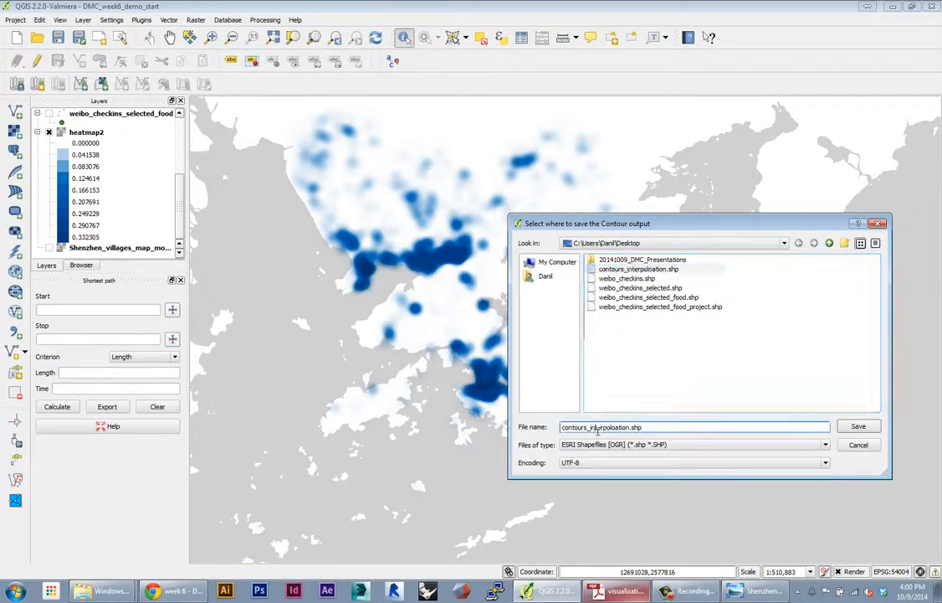
left_click_drag(589, 427, 631, 438)
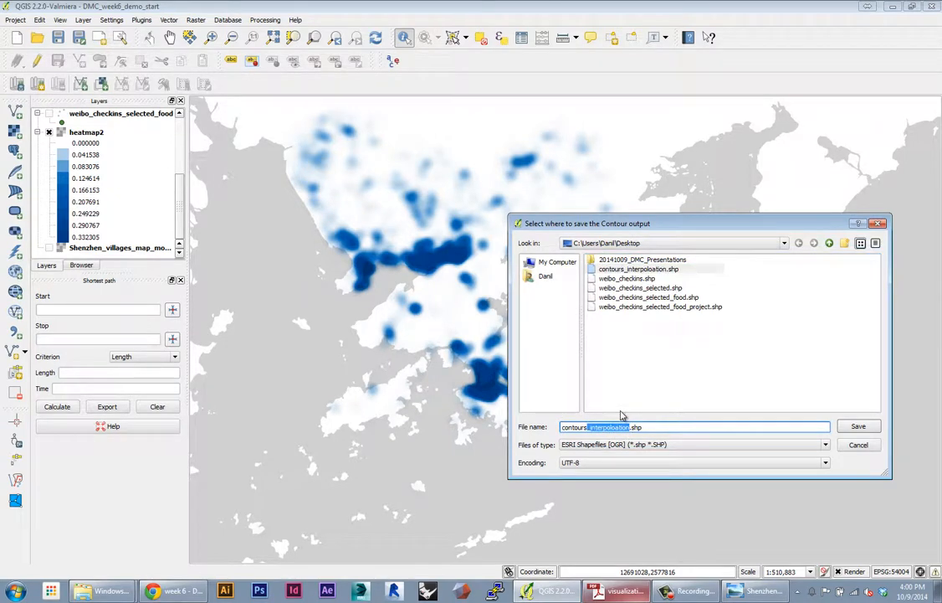
type("_hea")
key("Return")
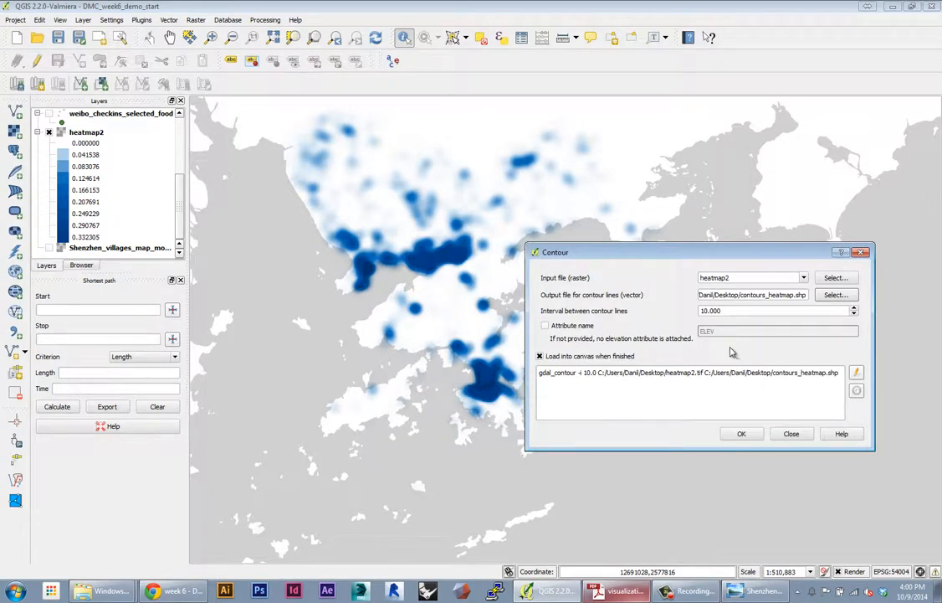
Set the interval between contour lines to 0.15, generate the heatmap2 contours, and dismiss the result messages and the Contour dialog
key("Tab")
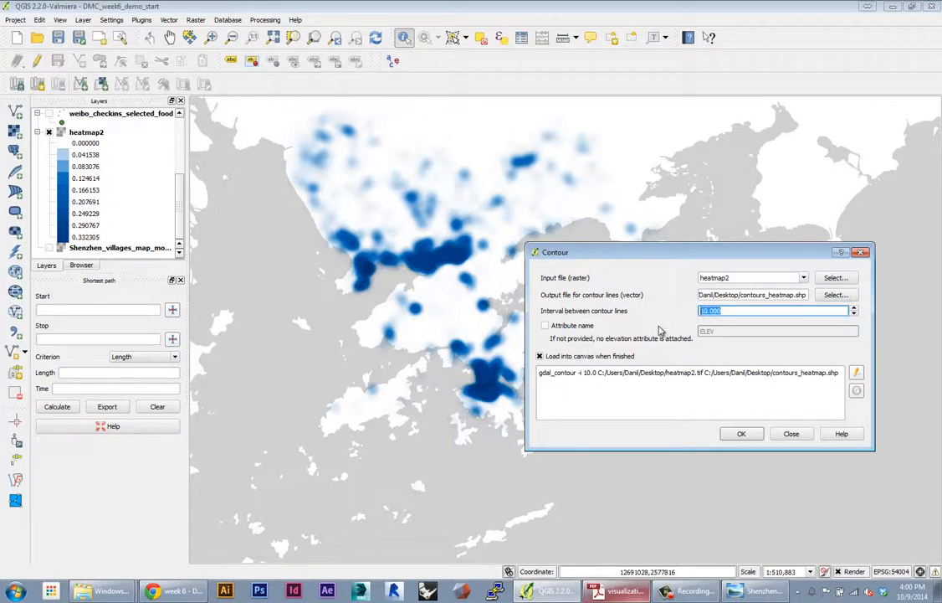
type("0.15")
left_click(740, 433)
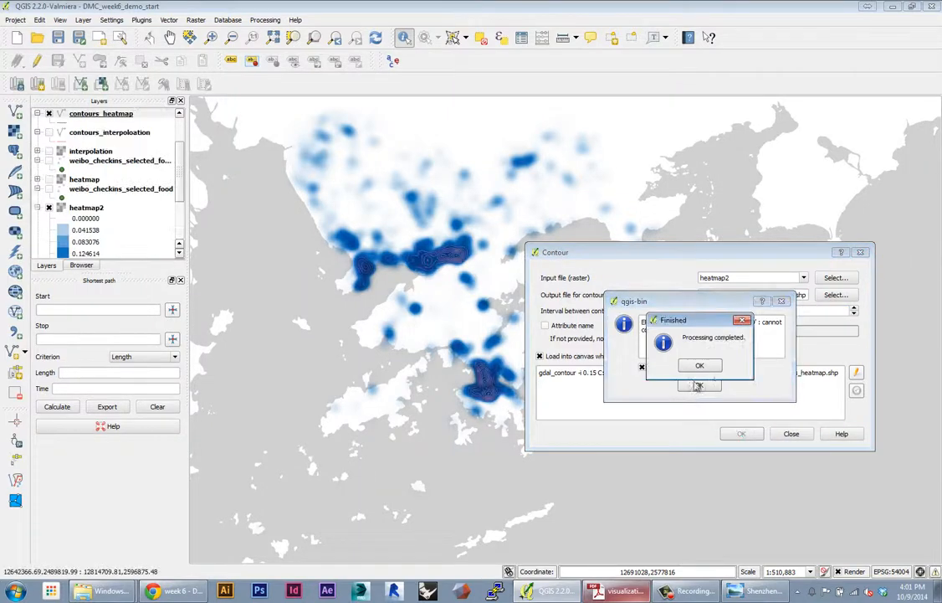
left_click(696, 361)
left_click(783, 301)
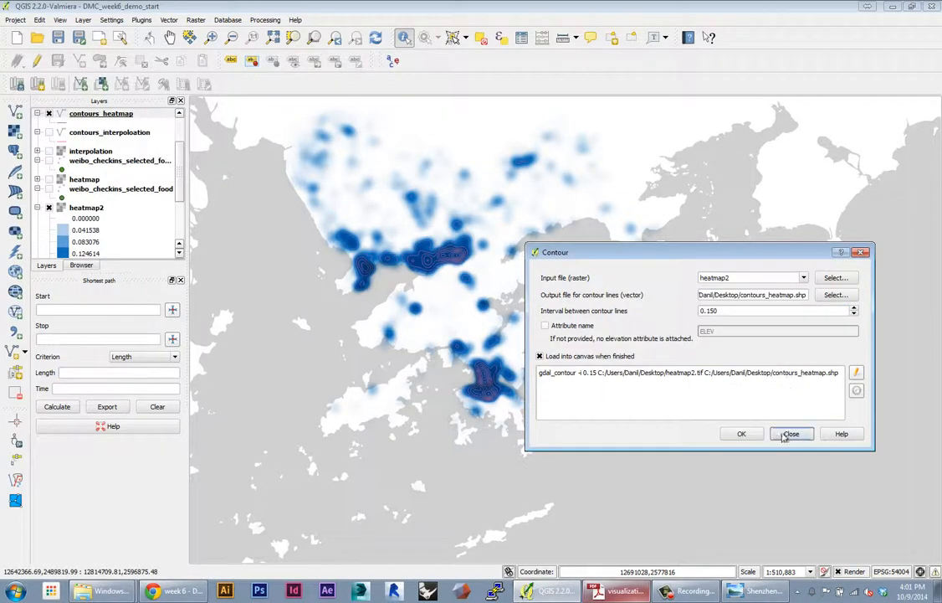
left_click(791, 433)
Hide the heatmap2 raster and examine the contours_heatmap lines on their own, up close and across the whole area
scroll(427, 304, "up", 2)
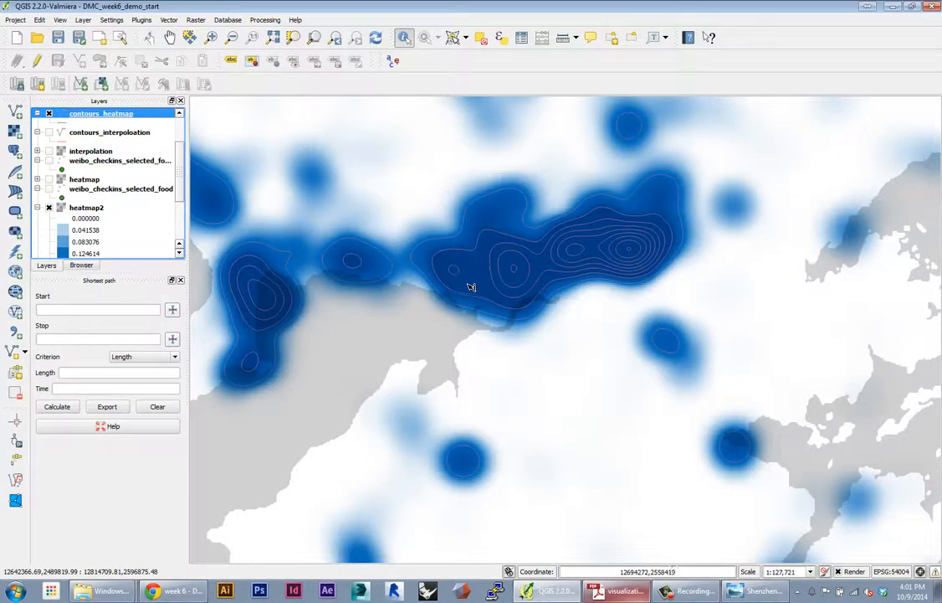
scroll(465, 282, "up", 1)
left_click(48, 207)
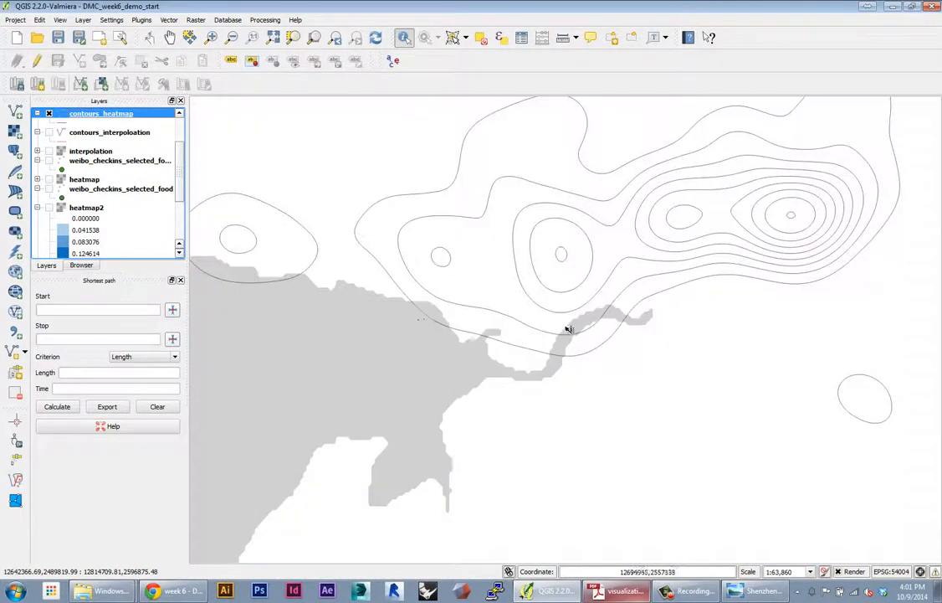
scroll(569, 327, "down", 2)
scroll(513, 269, "down", 1)
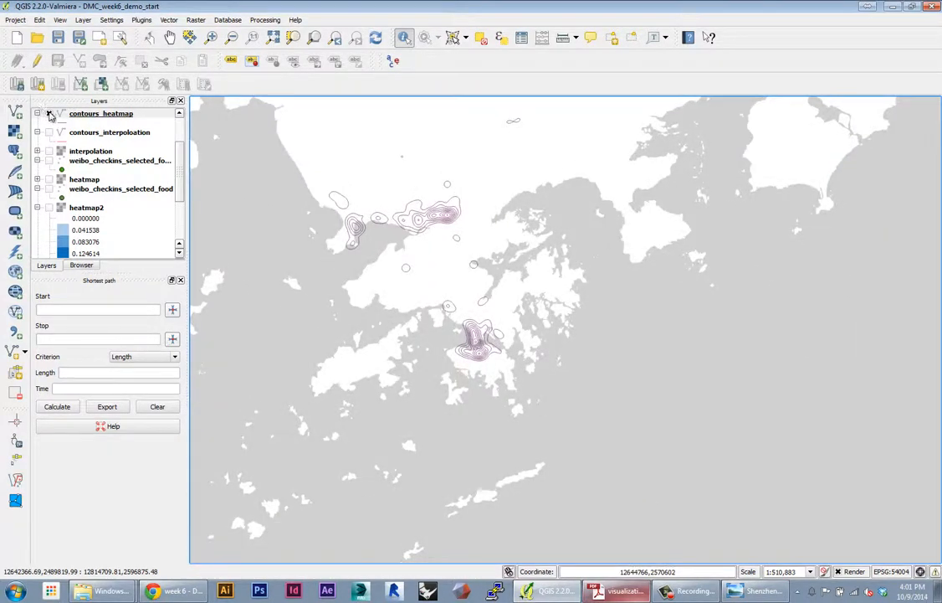
Hide the contours_heatmap layer, show heatmap2 again, and inspect the raster's pixels up close around the dense northern cluster
left_click(48, 113)
left_click(49, 207)
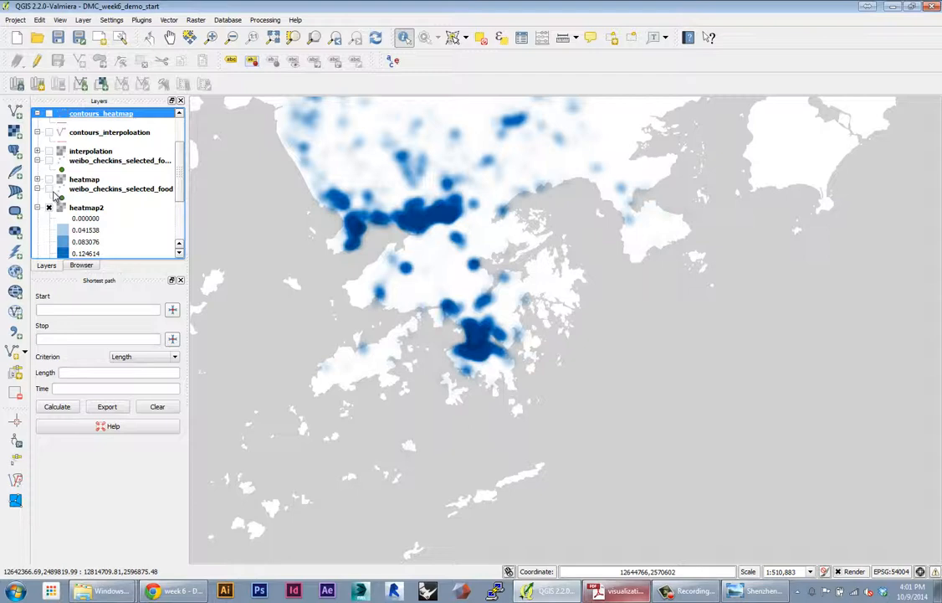
scroll(399, 202, "up", 3)
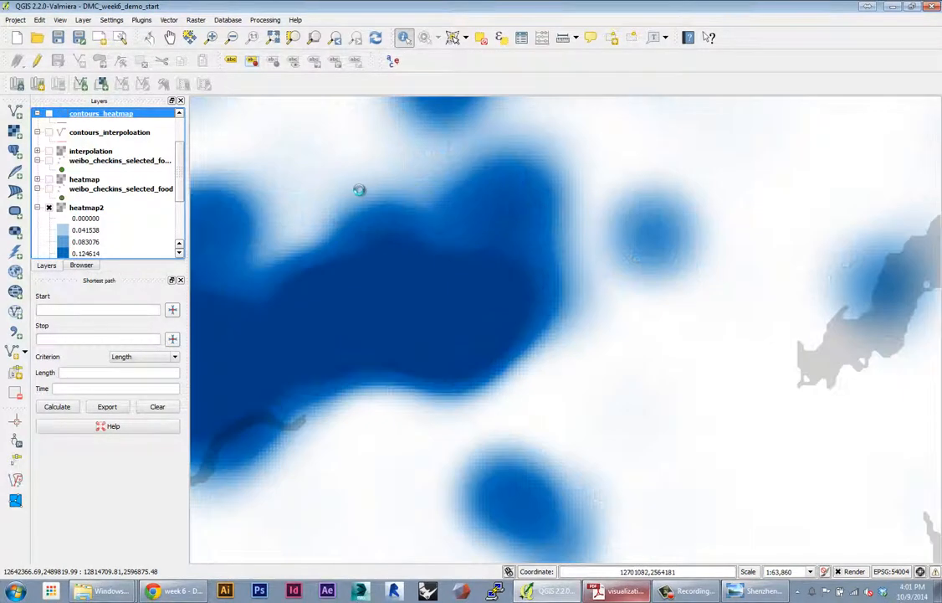
scroll(359, 190, "up", 1)
left_click_drag(359, 189, 498, 269)
left_click_drag(516, 215, 595, 255)
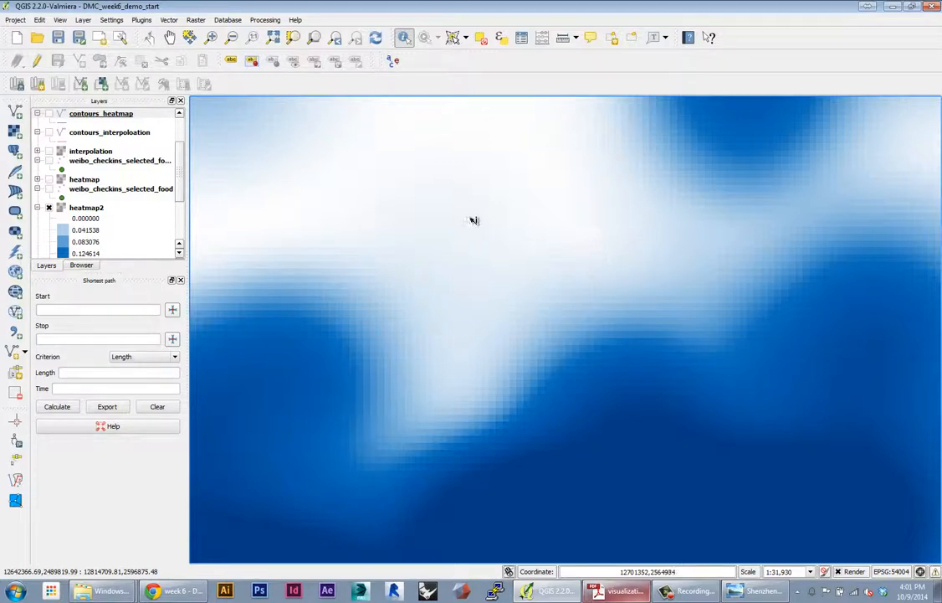
Show the weibo check-ins point layer listed beneath interpolation and compare its points with the heatmap2 density
left_click(48, 159)
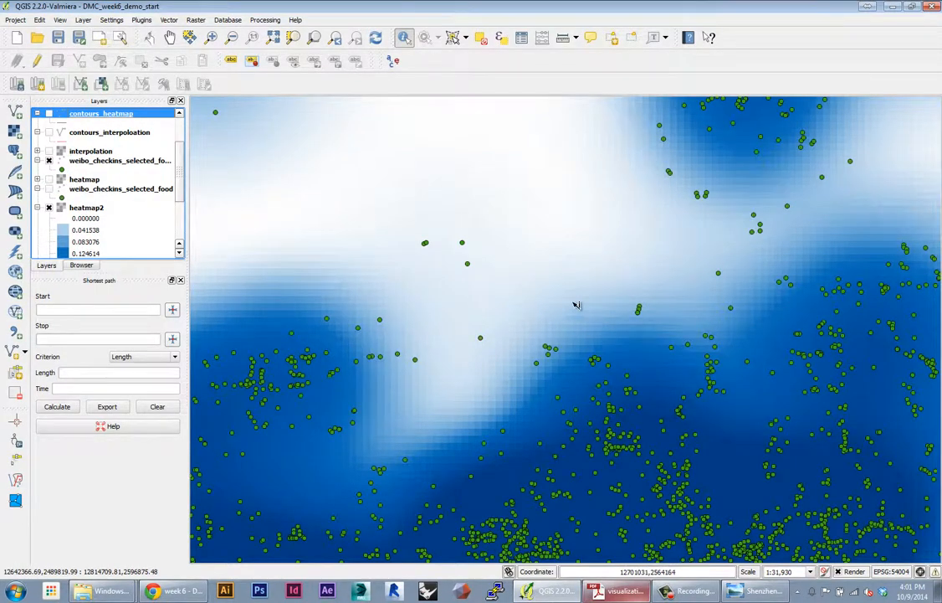
scroll(578, 308, "down", 1)
scroll(608, 327, "down", 1)
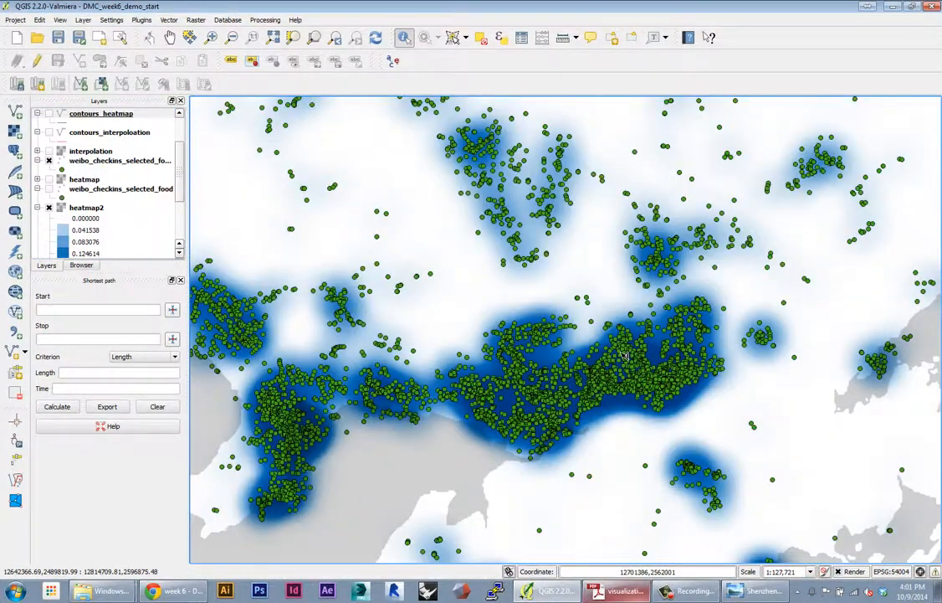
scroll(548, 311, "up", 1)
scroll(559, 338, "up", 1)
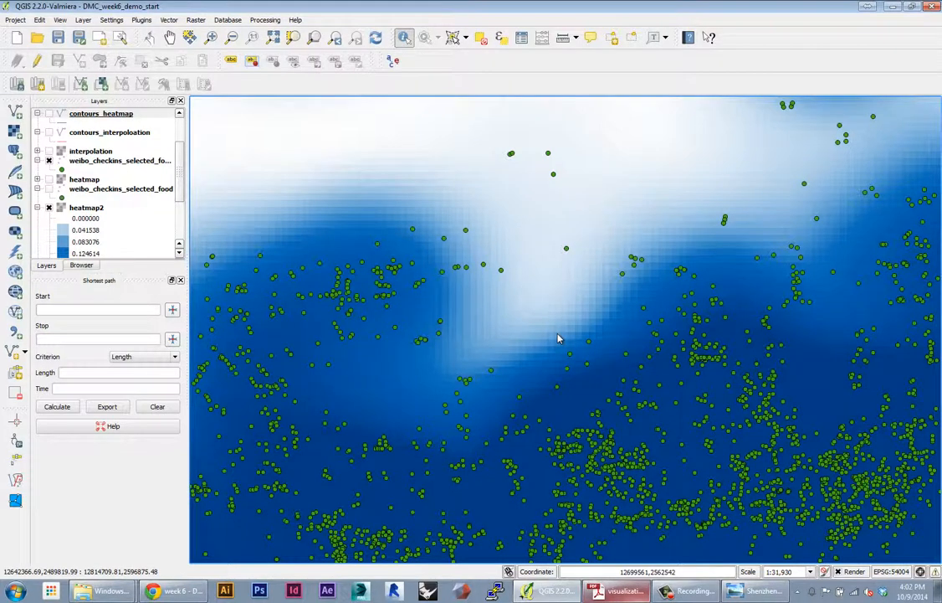